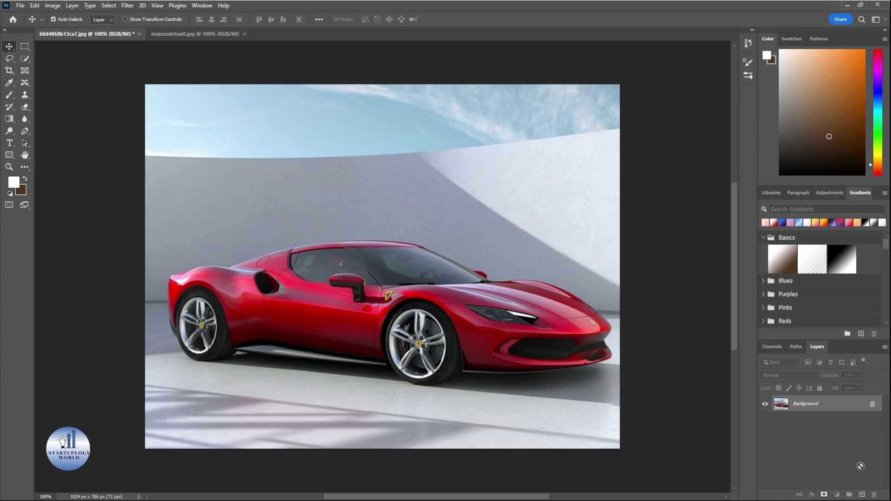
Duplicate the car photo's Background layer, hide the original and make the copy active.
{"action": "left_click_drag", "start_coordinate": [861, 496], "coordinate": [861, 495]}
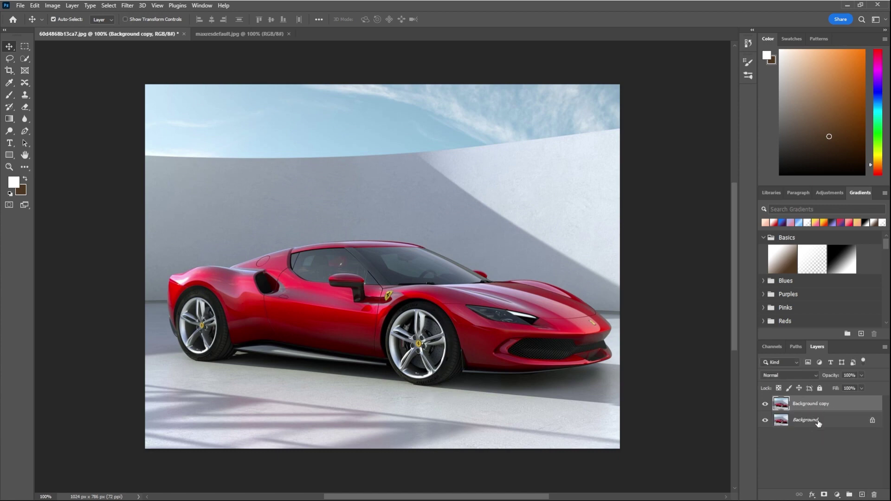
{"action": "left_click", "coordinate": [803, 421]}
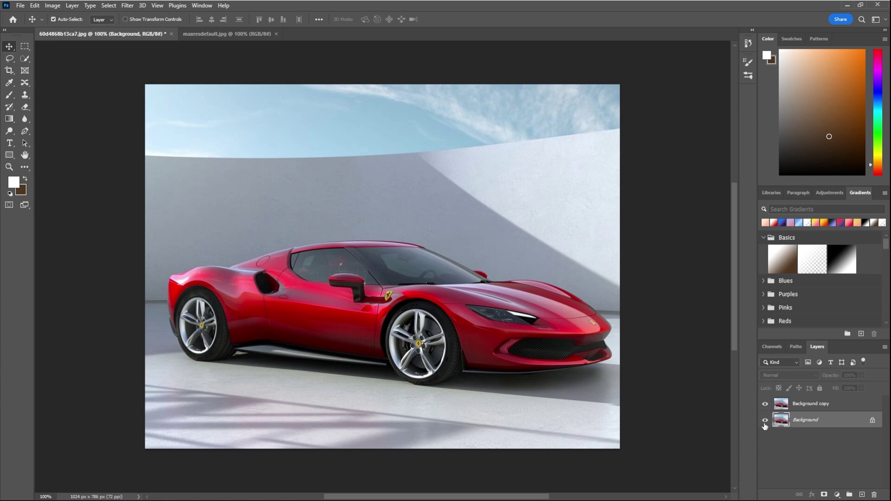
{"action": "left_click", "coordinate": [821, 407]}
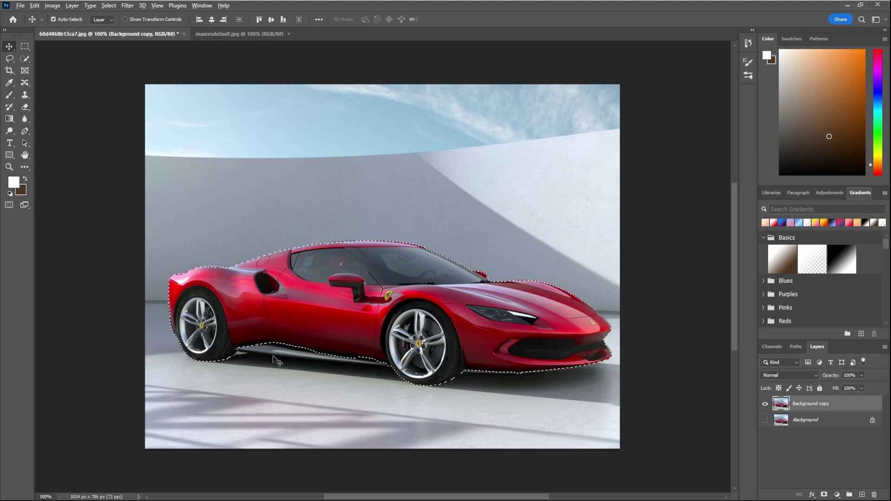
Draw a closed Pen path around the silver side skirt between the car's wheels, following its lower edge.
{"action": "scroll", "coordinate": [277, 362], "scroll_direction": "up", "scroll_amount": 2}
{"action": "scroll", "coordinate": [277, 361], "scroll_direction": "up", "scroll_amount": 4}
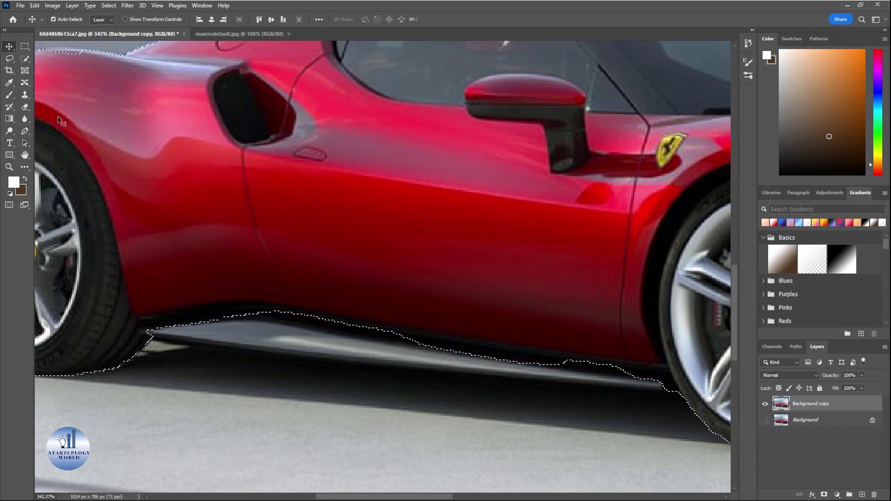
{"action": "left_click", "coordinate": [26, 132]}
{"action": "left_click", "coordinate": [146, 336]}
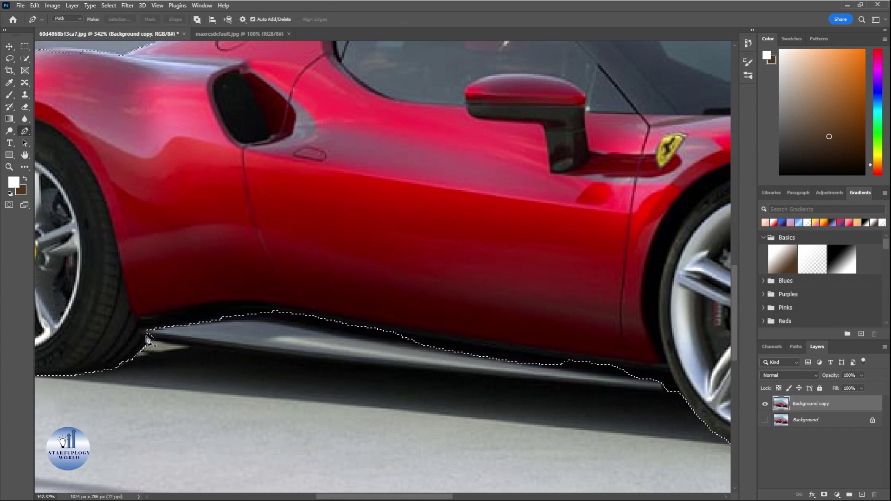
{"action": "left_click_drag", "start_coordinate": [389, 350], "coordinate": [360, 286]}
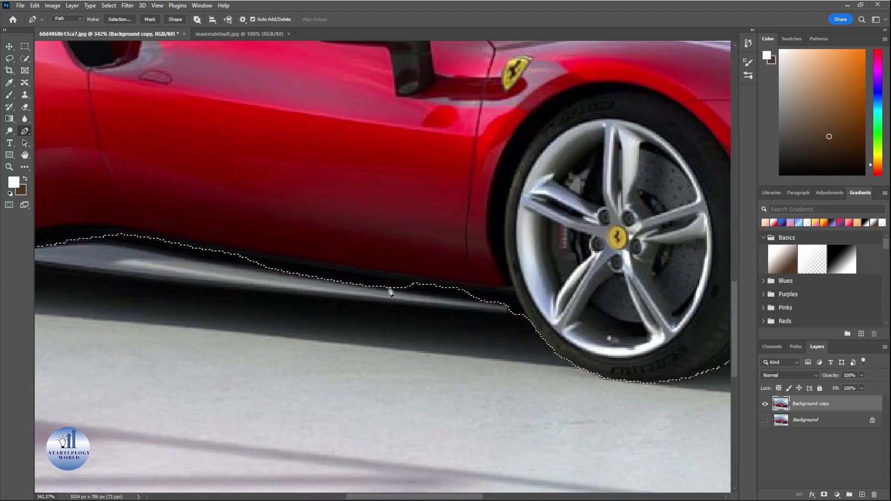
{"action": "left_click", "coordinate": [520, 317]}
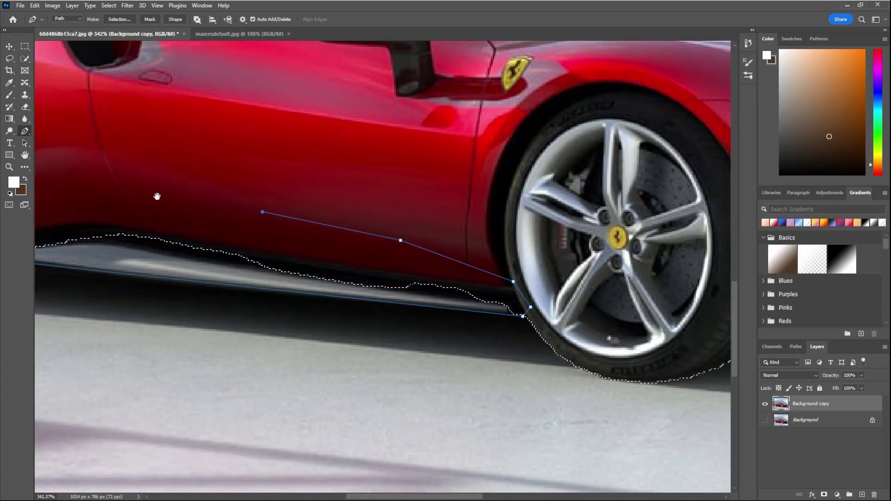
{"action": "scroll", "coordinate": [271, 219], "scroll_direction": "left", "scroll_amount": 5}
{"action": "left_click", "coordinate": [270, 216]}
{"action": "left_click", "coordinate": [217, 228]}
{"action": "left_click", "coordinate": [220, 249]}
{"action": "left_click", "coordinate": [230, 263]}
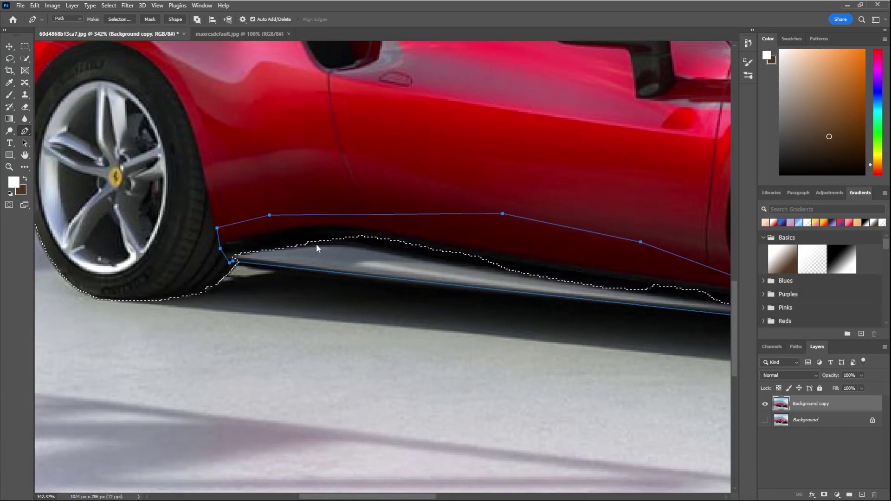
Convert the side skirt path into a selection added to the existing car selection.
{"action": "key", "text": "i"}
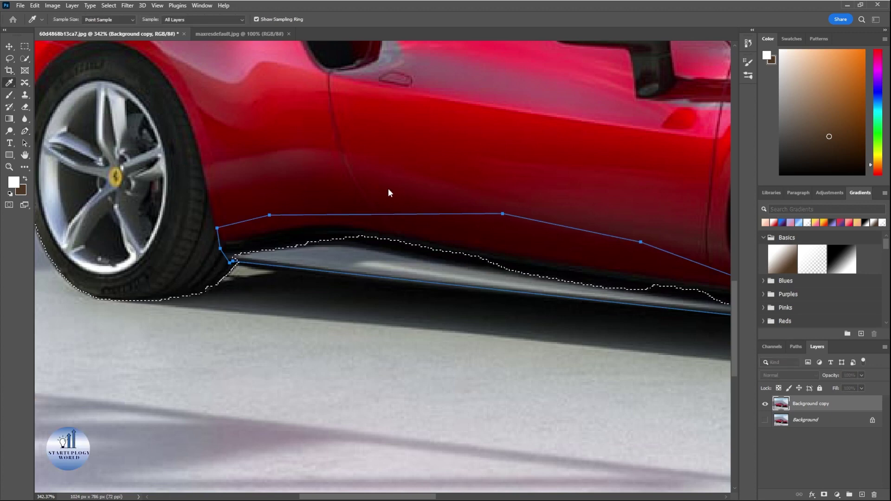
{"action": "key", "text": "p"}
{"action": "key", "text": "Return"}
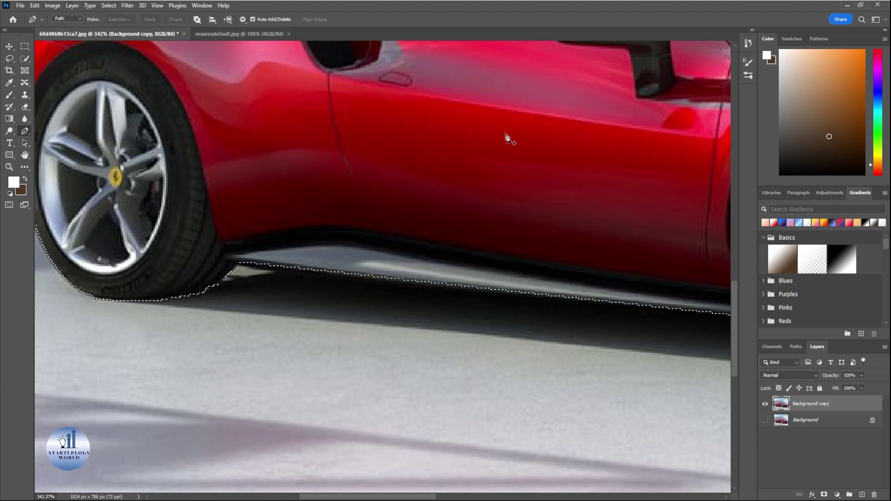
Add a layer mask to Background copy from the selection so only the car is left.
{"action": "key", "text": "v"}
{"action": "scroll", "coordinate": [428, 169], "scroll_direction": "down", "scroll_amount": 5}
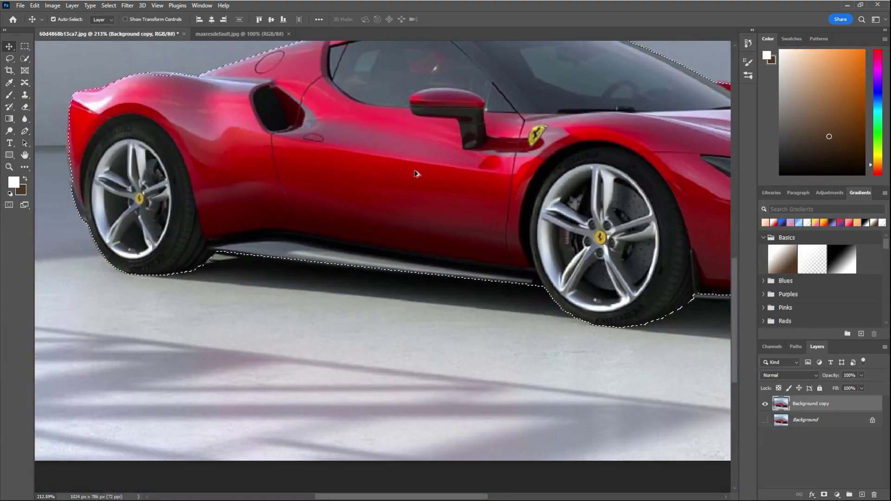
{"action": "left_click_drag", "start_coordinate": [409, 135], "coordinate": [188, 184]}
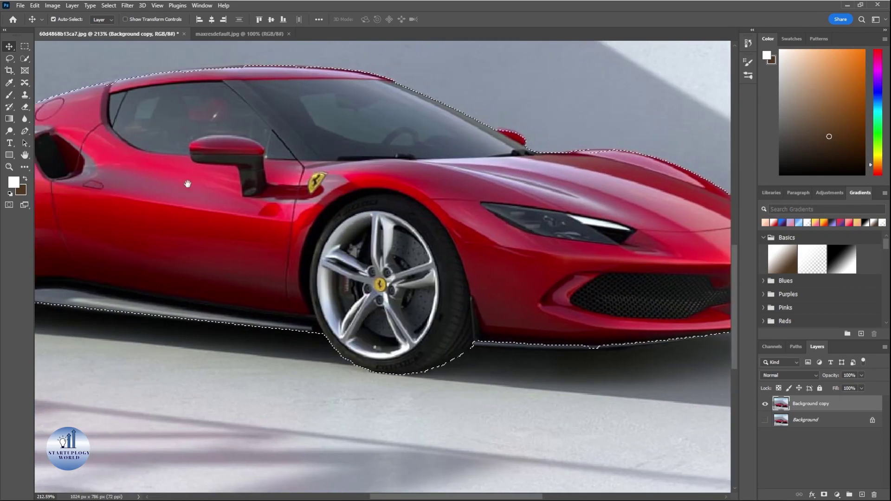
{"action": "left_click", "coordinate": [825, 495]}
{"action": "scroll", "coordinate": [425, 264], "scroll_direction": "down", "scroll_amount": 5}
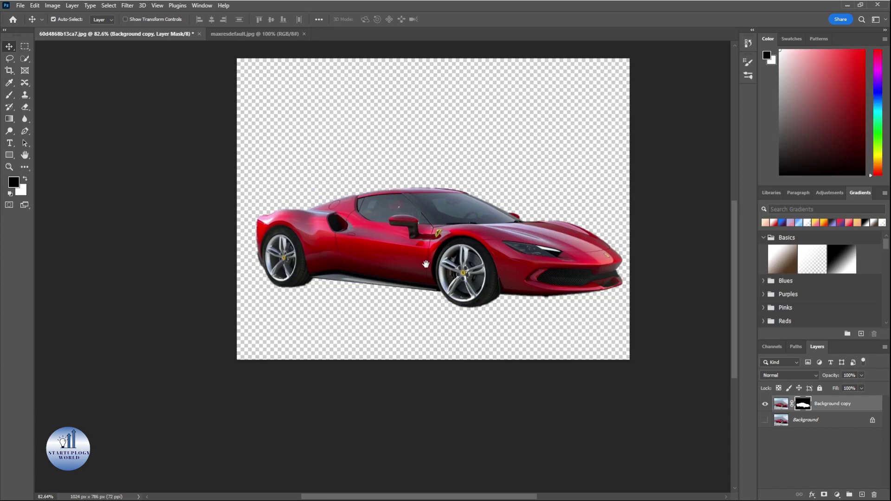
{"action": "left_click_drag", "start_coordinate": [425, 264], "coordinate": [407, 267]}
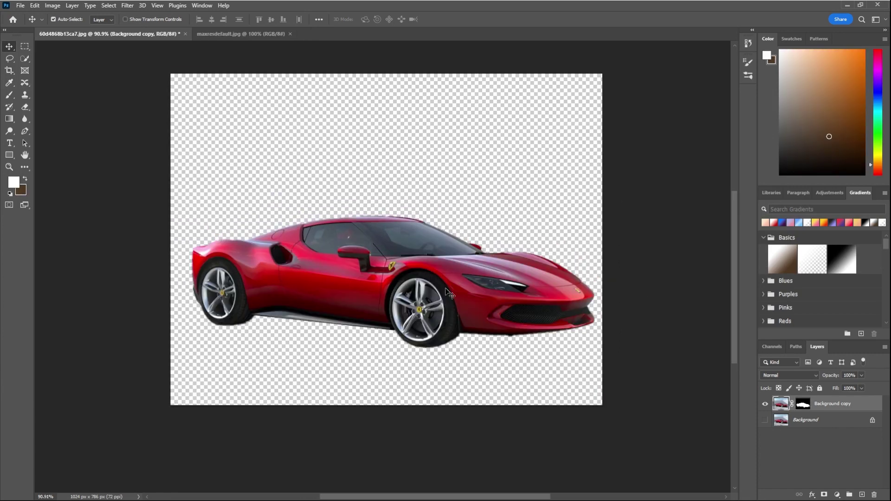
{"action": "left_click_drag", "start_coordinate": [450, 290], "coordinate": [448, 262]}
In maxresdefault.jpg, duplicate the Background layer and mask the copy so only the two men are left.
{"action": "left_click", "coordinate": [227, 35]}
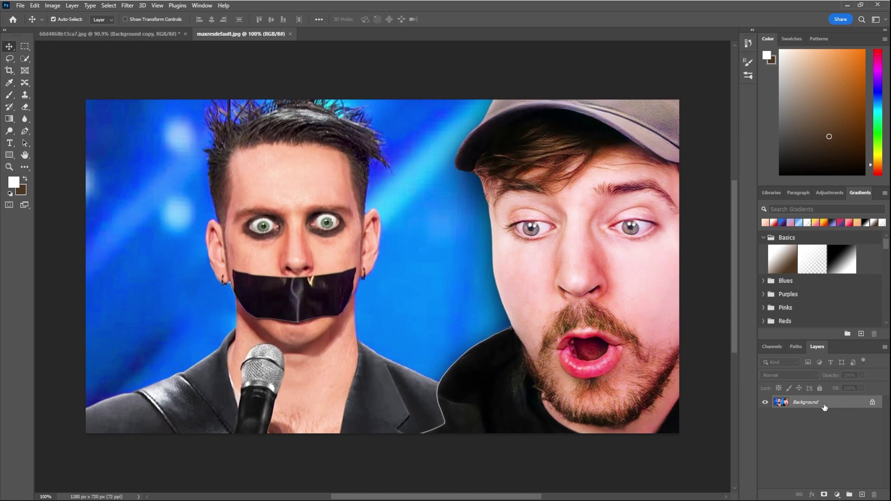
{"action": "left_click_drag", "start_coordinate": [861, 469], "coordinate": [863, 495]}
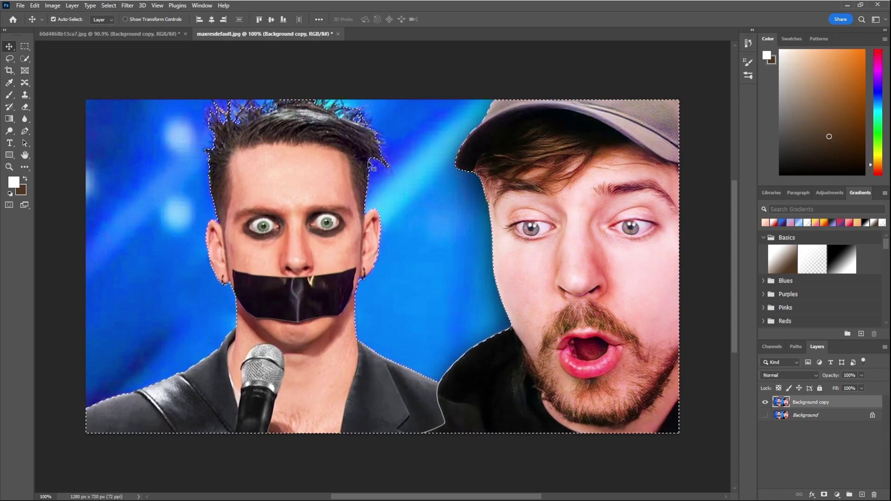
{"action": "left_click", "coordinate": [825, 495]}
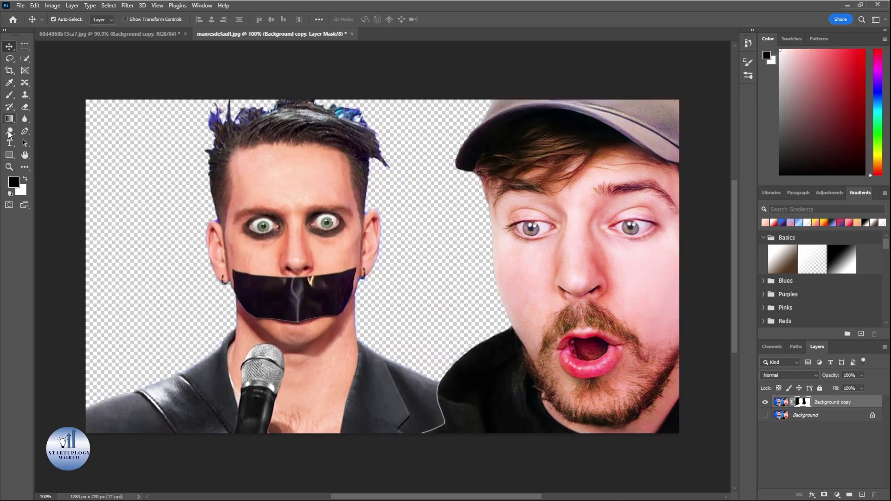
Paint black on the layer mask with a large brush to hide the man with the taped mouth.
{"action": "left_click", "coordinate": [9, 95]}
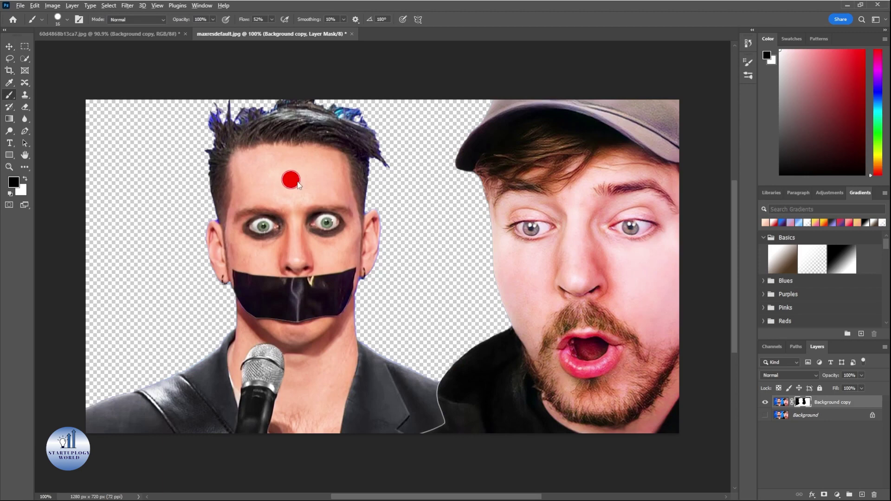
{"action": "mouse_move", "coordinate": [308, 160]}
{"action": "left_mouse_down"}
{"action": "mouse_move", "coordinate": [348, 220]}
{"action": "mouse_move", "coordinate": [362, 147]}
{"action": "mouse_move", "coordinate": [338, 312]}
{"action": "left_mouse_up"}
{"action": "mouse_move", "coordinate": [348, 127]}
{"action": "left_mouse_down"}
{"action": "mouse_move", "coordinate": [252, 113]}
{"action": "mouse_move", "coordinate": [177, 151]}
{"action": "mouse_move", "coordinate": [341, 132]}
{"action": "mouse_move", "coordinate": [169, 150]}
{"action": "mouse_move", "coordinate": [300, 170]}
{"action": "mouse_move", "coordinate": [164, 183]}
{"action": "mouse_move", "coordinate": [399, 189]}
{"action": "mouse_move", "coordinate": [215, 239]}
{"action": "mouse_move", "coordinate": [346, 250]}
{"action": "mouse_move", "coordinate": [219, 306]}
{"action": "mouse_move", "coordinate": [357, 341]}
{"action": "mouse_move", "coordinate": [190, 276]}
{"action": "mouse_move", "coordinate": [271, 368]}
{"action": "left_mouse_up"}
{"action": "mouse_move", "coordinate": [305, 300]}
{"action": "left_mouse_down"}
{"action": "mouse_move", "coordinate": [378, 364]}
{"action": "mouse_move", "coordinate": [187, 418]}
{"action": "mouse_move", "coordinate": [139, 408]}
{"action": "mouse_move", "coordinate": [348, 371]}
{"action": "left_mouse_up"}
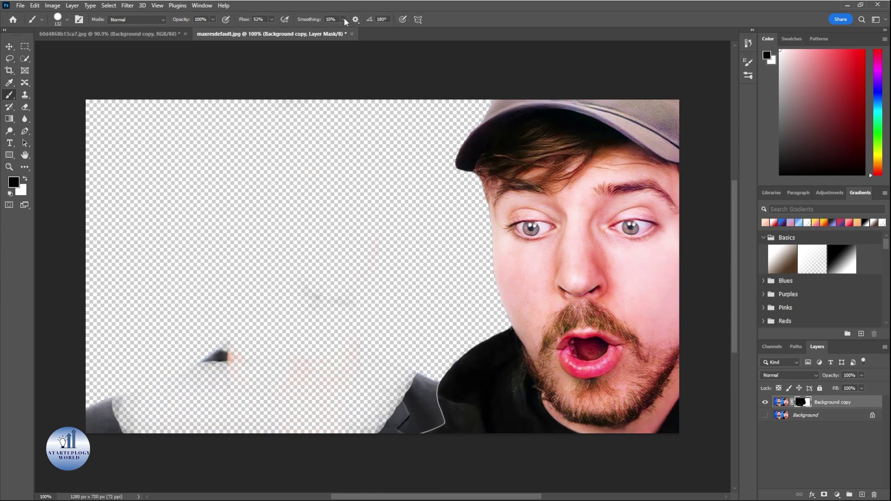
Set the brush smoothing and flow to 100% and paint out the remaining traces of the taped man on the mask.
{"action": "type", "text": "100"}
{"action": "key", "text": "Return"}
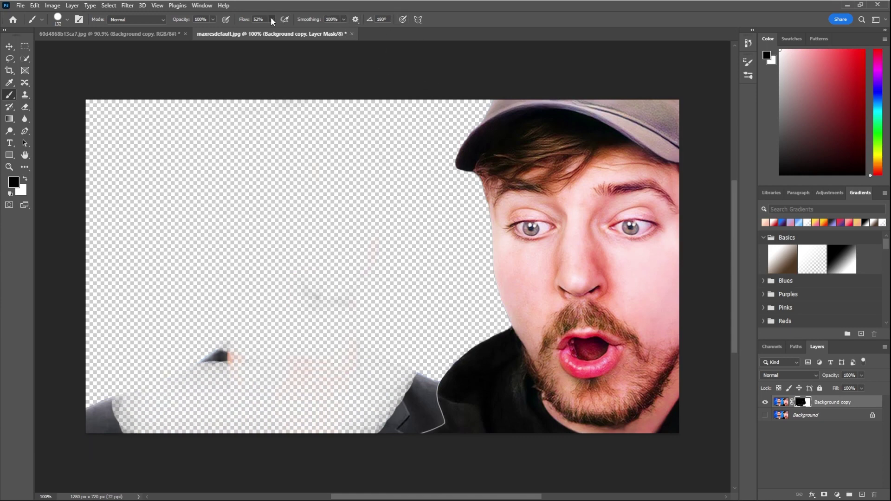
{"action": "key", "text": "shift+0"}
{"action": "mouse_move", "coordinate": [401, 255]}
{"action": "left_mouse_down"}
{"action": "mouse_move", "coordinate": [196, 404]}
{"action": "mouse_move", "coordinate": [356, 246]}
{"action": "mouse_move", "coordinate": [214, 385]}
{"action": "mouse_move", "coordinate": [298, 263]}
{"action": "mouse_move", "coordinate": [323, 310]}
{"action": "mouse_move", "coordinate": [249, 334]}
{"action": "mouse_move", "coordinate": [225, 330]}
{"action": "mouse_move", "coordinate": [269, 333]}
{"action": "mouse_move", "coordinate": [120, 424]}
{"action": "left_mouse_up"}
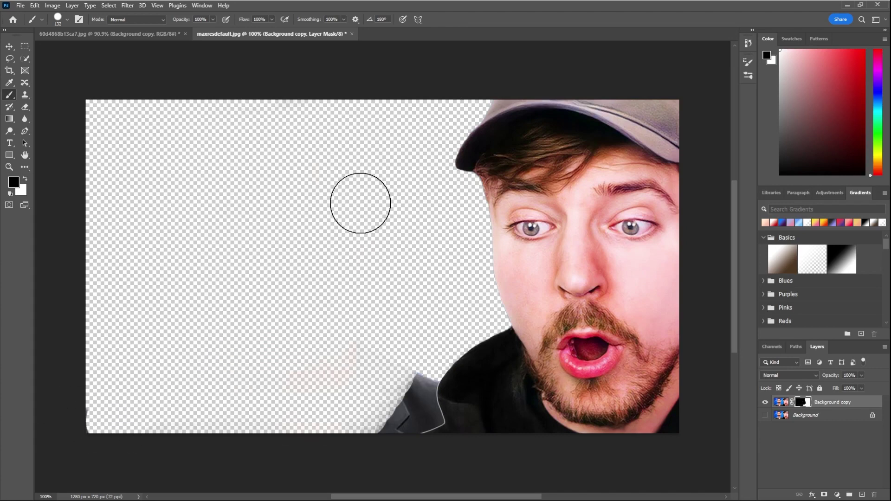
Reduce the brush size to 10 and mask out the leftover grey jacket beside the black hoodie.
{"action": "scroll", "coordinate": [385, 348], "scroll_direction": "up", "scroll_amount": 5}
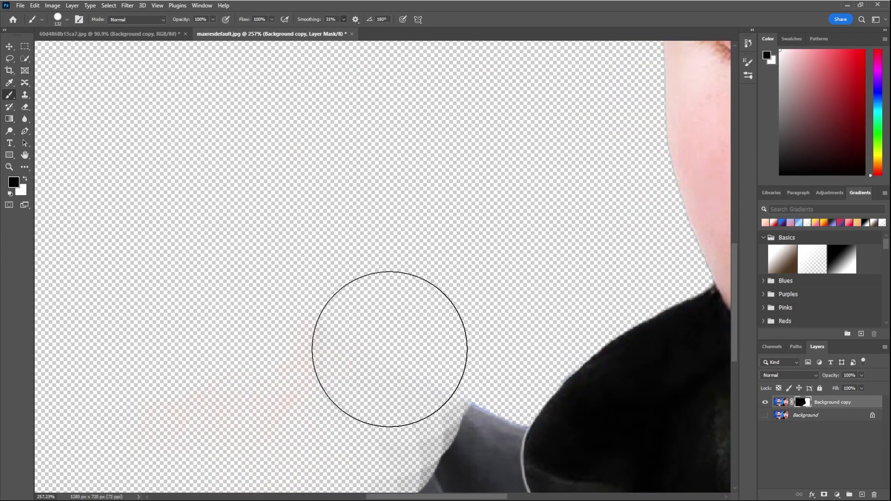
{"action": "scroll", "coordinate": [377, 209], "scroll_direction": "down", "scroll_amount": 5}
{"action": "key", "text": "bracketleft"}
{"action": "key", "text": "bracketleft"}
{"action": "key", "text": "bracketleft"}
{"action": "key", "text": "bracketleft"}
{"action": "key", "text": "bracketleft"}
{"action": "key", "text": "bracketleft"}
{"action": "mouse_move", "coordinate": [298, 263]}
{"action": "left_mouse_down"}
{"action": "mouse_move", "coordinate": [319, 155]}
{"action": "mouse_move", "coordinate": [312, 189]}
{"action": "mouse_move", "coordinate": [388, 143]}
{"action": "mouse_move", "coordinate": [383, 208]}
{"action": "mouse_move", "coordinate": [299, 278]}
{"action": "mouse_move", "coordinate": [392, 244]}
{"action": "left_mouse_up"}
Clean up the mask along the black hoodie's outer edge down to the canvas bottom with the small brush.
{"action": "scroll", "coordinate": [415, 252], "scroll_direction": "up", "scroll_amount": 5}
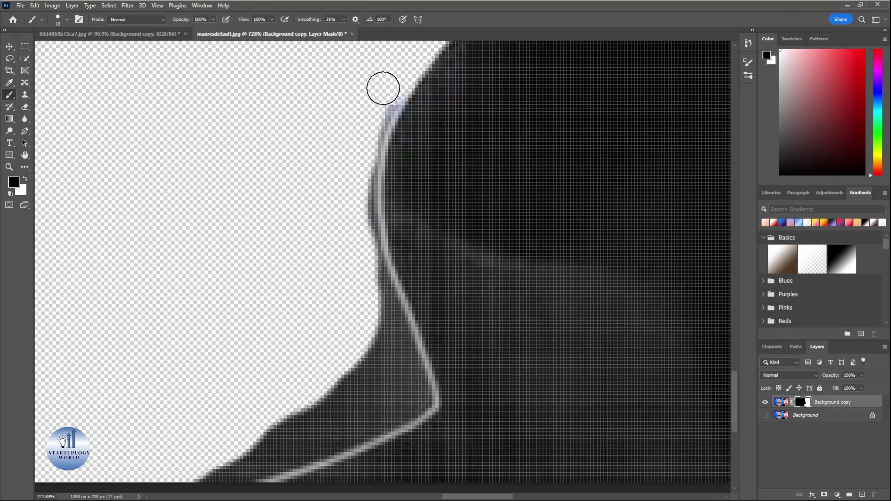
{"action": "mouse_move", "coordinate": [383, 89]}
{"action": "left_mouse_down"}
{"action": "mouse_move", "coordinate": [358, 149]}
{"action": "mouse_move", "coordinate": [355, 211]}
{"action": "mouse_move", "coordinate": [368, 284]}
{"action": "mouse_move", "coordinate": [359, 251]}
{"action": "left_mouse_up"}
{"action": "left_click_drag", "start_coordinate": [360, 251], "coordinate": [330, 112]}
{"action": "mouse_move", "coordinate": [342, 155]}
{"action": "left_mouse_down"}
{"action": "mouse_move", "coordinate": [374, 243]}
{"action": "mouse_move", "coordinate": [368, 256]}
{"action": "mouse_move", "coordinate": [279, 308]}
{"action": "mouse_move", "coordinate": [159, 354]}
{"action": "mouse_move", "coordinate": [346, 237]}
{"action": "mouse_move", "coordinate": [342, 261]}
{"action": "mouse_move", "coordinate": [295, 300]}
{"action": "mouse_move", "coordinate": [211, 330]}
{"action": "mouse_move", "coordinate": [341, 202]}
{"action": "mouse_move", "coordinate": [366, 219]}
{"action": "mouse_move", "coordinate": [358, 189]}
{"action": "mouse_move", "coordinate": [378, 227]}
{"action": "mouse_move", "coordinate": [372, 256]}
{"action": "mouse_move", "coordinate": [316, 290]}
{"action": "mouse_move", "coordinate": [352, 271]}
{"action": "mouse_move", "coordinate": [388, 246]}
{"action": "mouse_move", "coordinate": [364, 215]}
{"action": "left_mouse_up"}
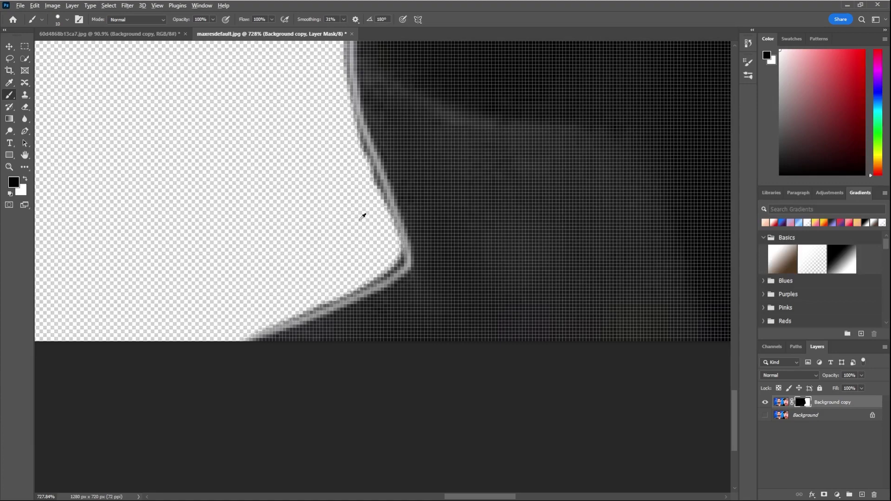
{"action": "scroll", "coordinate": [364, 215], "scroll_direction": "down", "scroll_amount": 10}
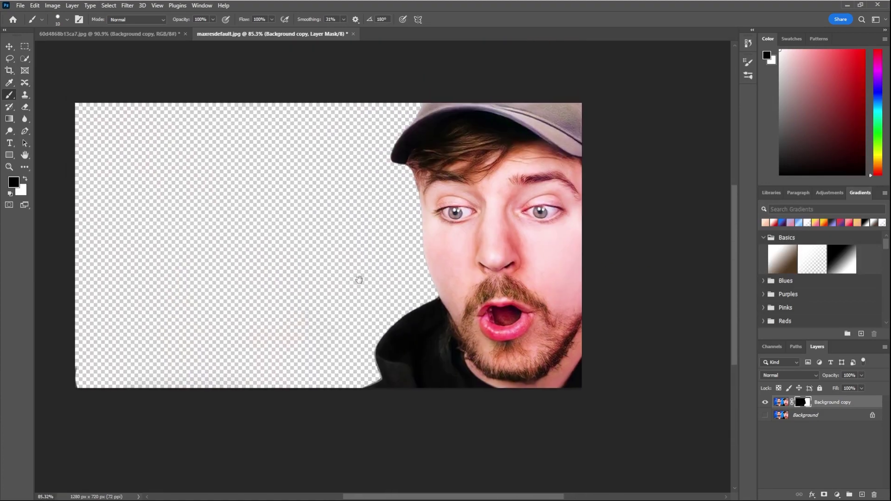
Bring the masked car layer from 60d4868b13ca7.jpg into maxresdefault.jpg and place it in the empty area beside the man.
{"action": "key", "text": "v"}
{"action": "left_click_drag", "start_coordinate": [392, 232], "coordinate": [461, 198]}
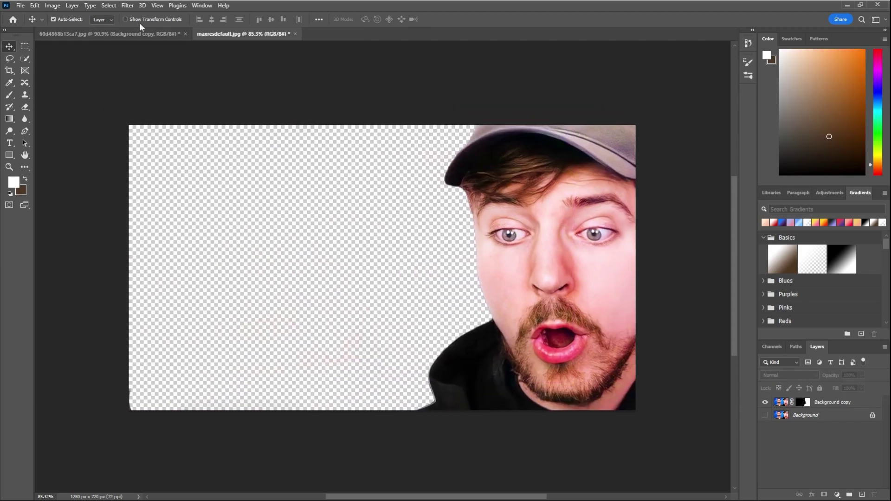
{"action": "left_click", "coordinate": [148, 34]}
{"action": "left_click_drag", "start_coordinate": [282, 145], "coordinate": [274, 50]}
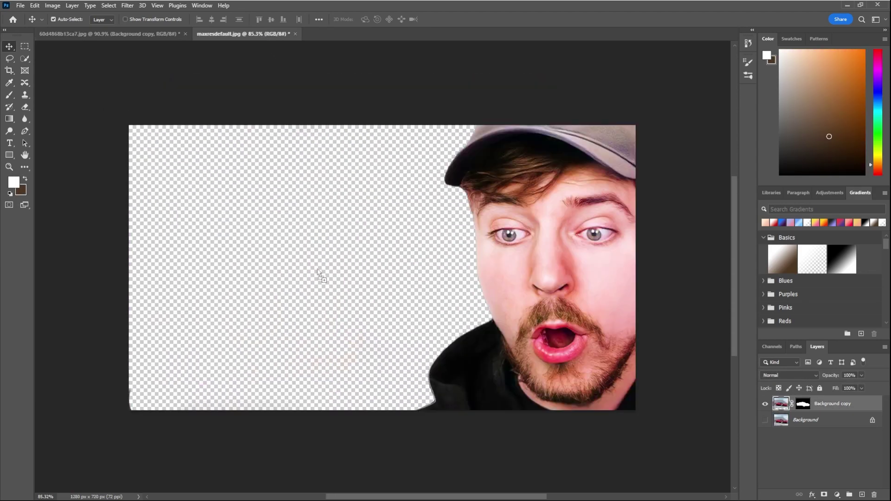
{"action": "left_click_drag", "start_coordinate": [277, 272], "coordinate": [281, 271]}
{"action": "left_click_drag", "start_coordinate": [372, 303], "coordinate": [411, 304]}
Free Transform the car layer, scaling it to about 64.5% and rotating it about -10.3°, and centre it in the empty area.
{"action": "key", "text": "ctrl+t"}
{"action": "left_click_drag", "start_coordinate": [524, 108], "coordinate": [350, 144]}
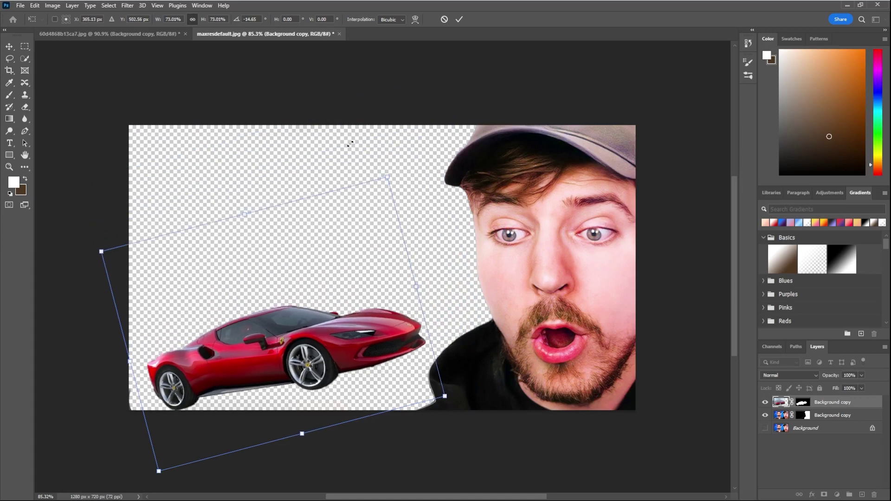
{"action": "left_click_drag", "start_coordinate": [309, 335], "coordinate": [326, 275]}
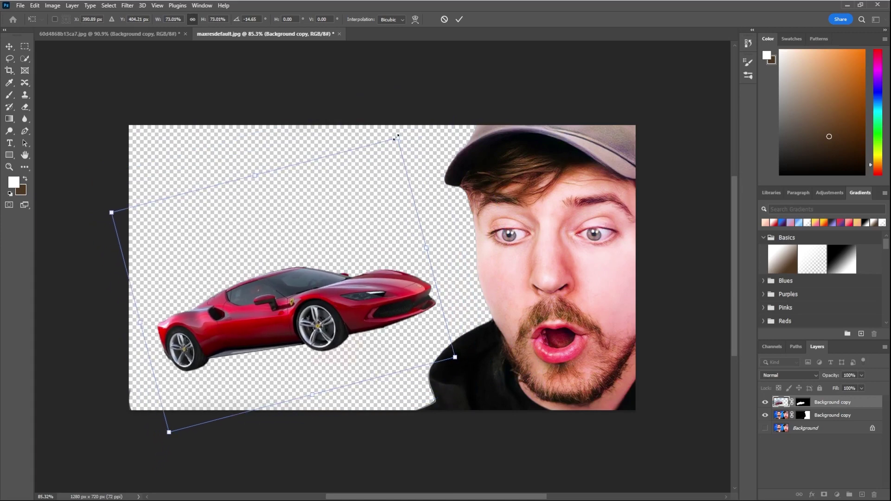
{"action": "mouse_move", "coordinate": [396, 137]}
{"action": "left_mouse_down"}
{"action": "mouse_move", "coordinate": [381, 155]}
{"action": "mouse_move", "coordinate": [407, 150]}
{"action": "left_mouse_up"}
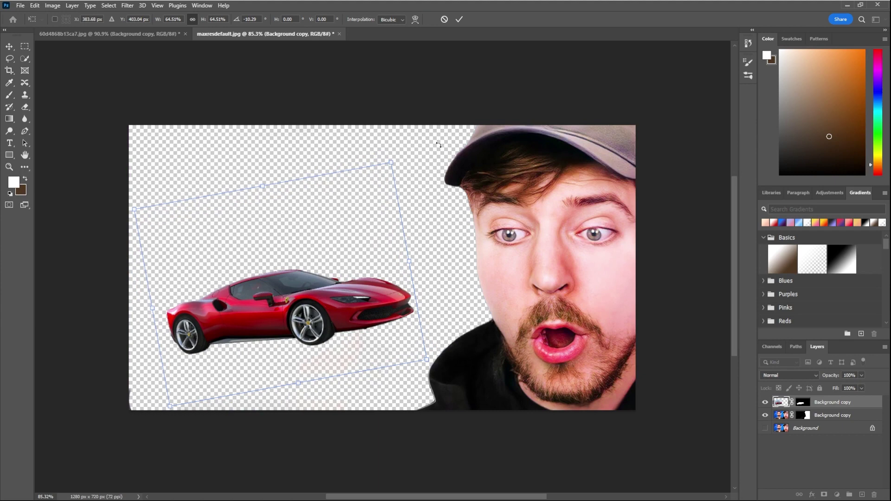
{"action": "left_click", "coordinate": [462, 19]}
{"action": "scroll", "coordinate": [390, 171], "scroll_direction": "right", "scroll_amount": 4}
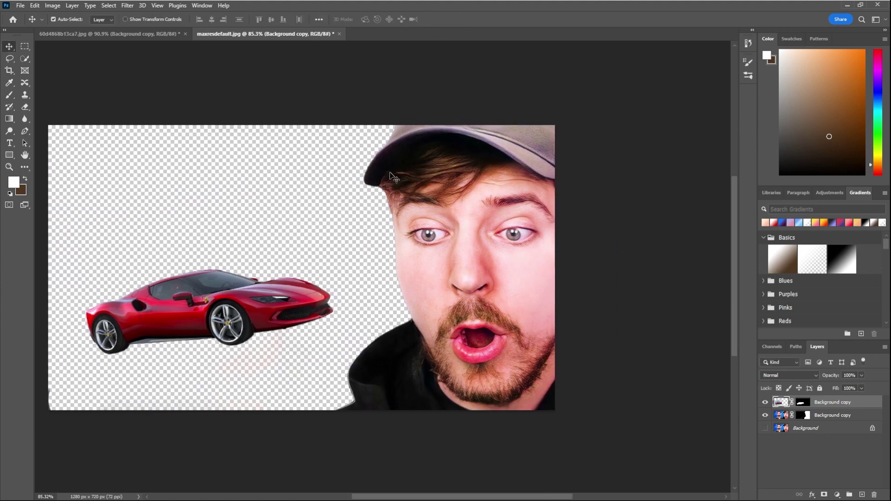